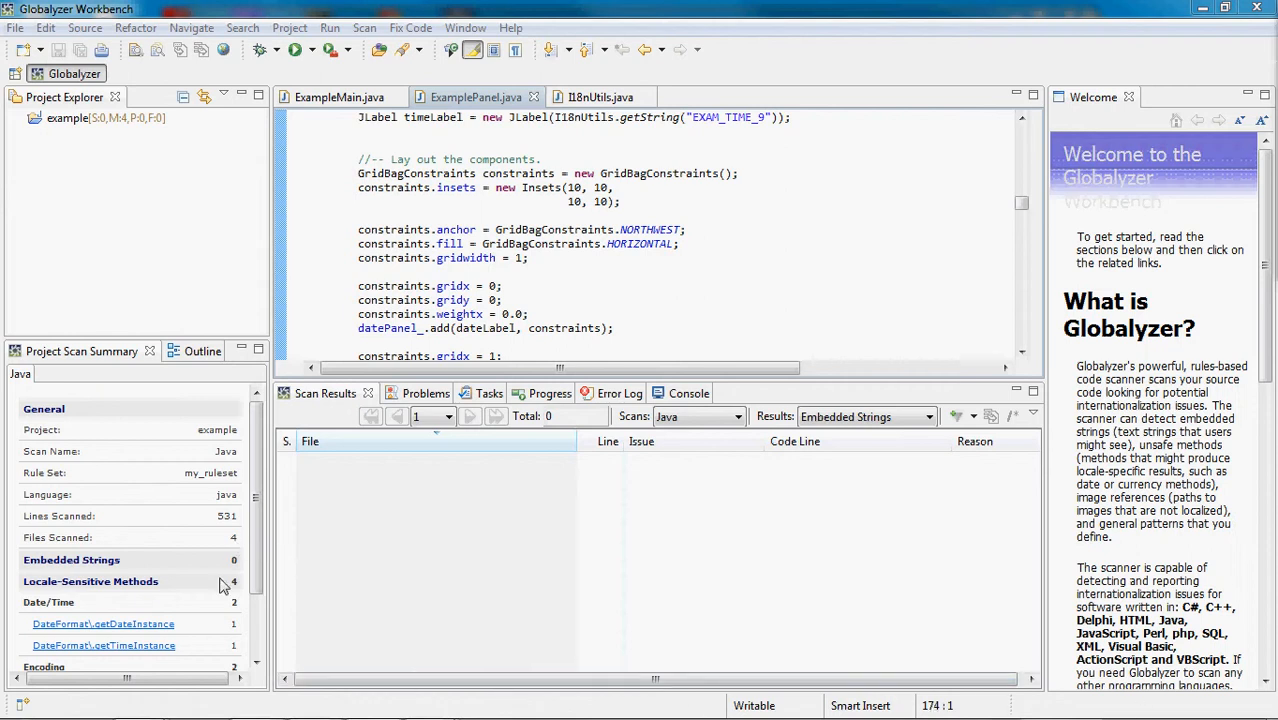
- Highlight the Date/Time and Encoding rows under Locale-Sensitive Methods in the scan summary
drag(230, 590, 247, 660)
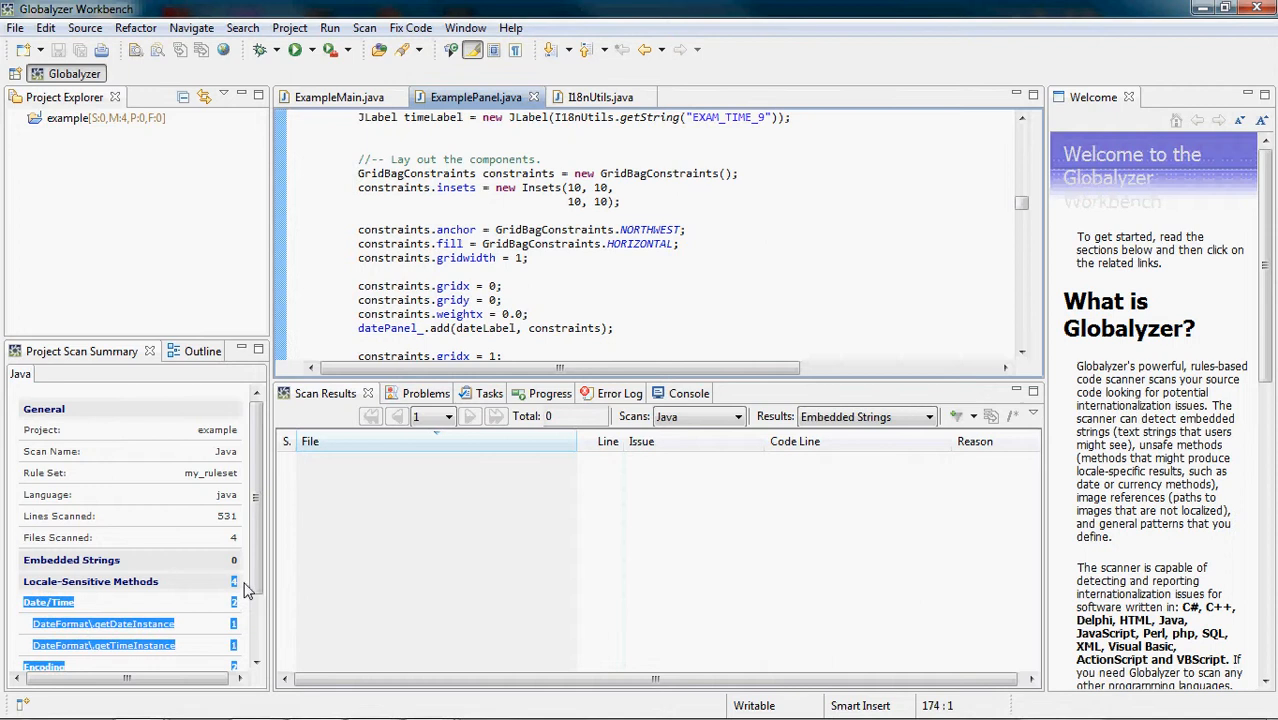
- Show Locale-Sensitive Methods results and jump to the getDateInstance call at line 161 of ExamplePanel.java
click(929, 418)
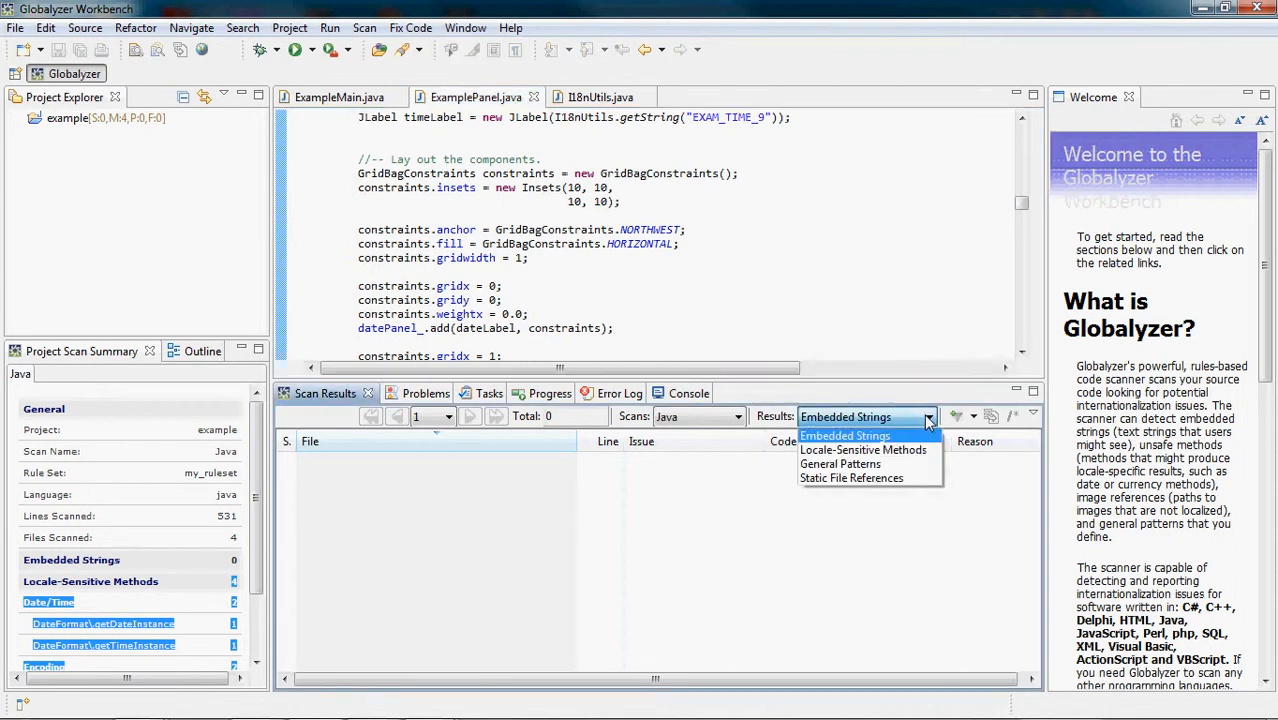
click(880, 460)
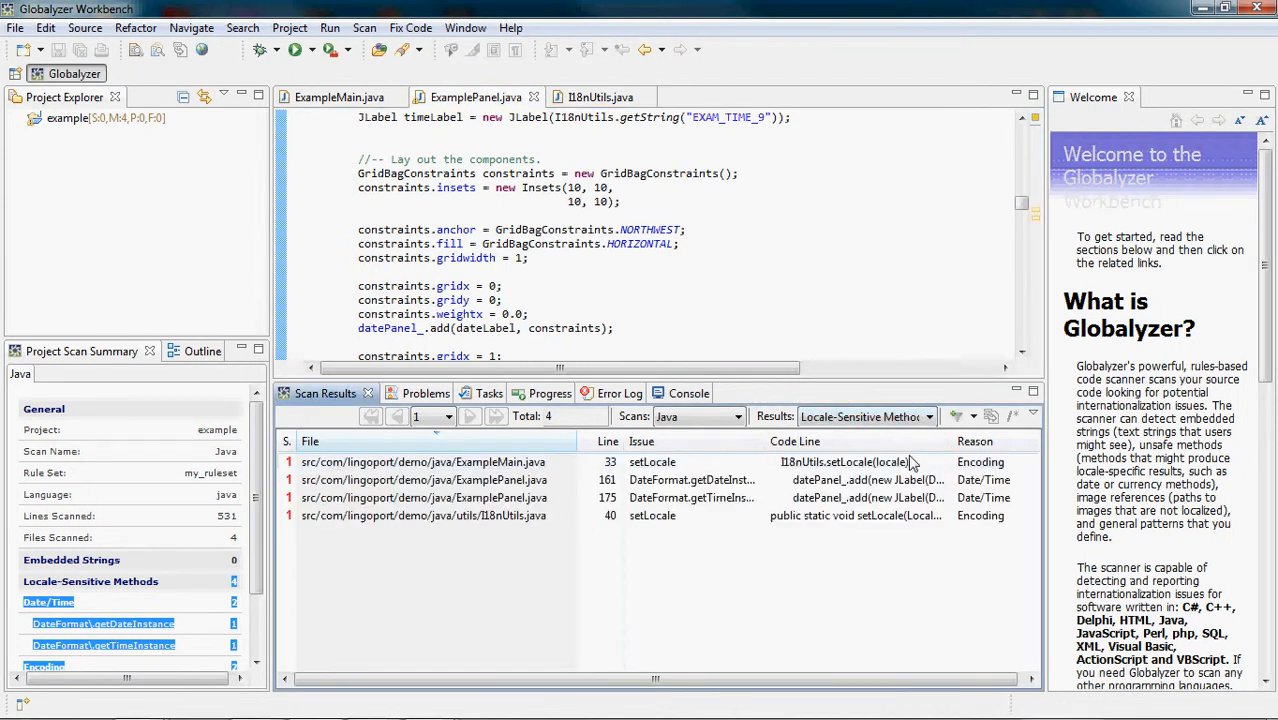
double_click(858, 483)
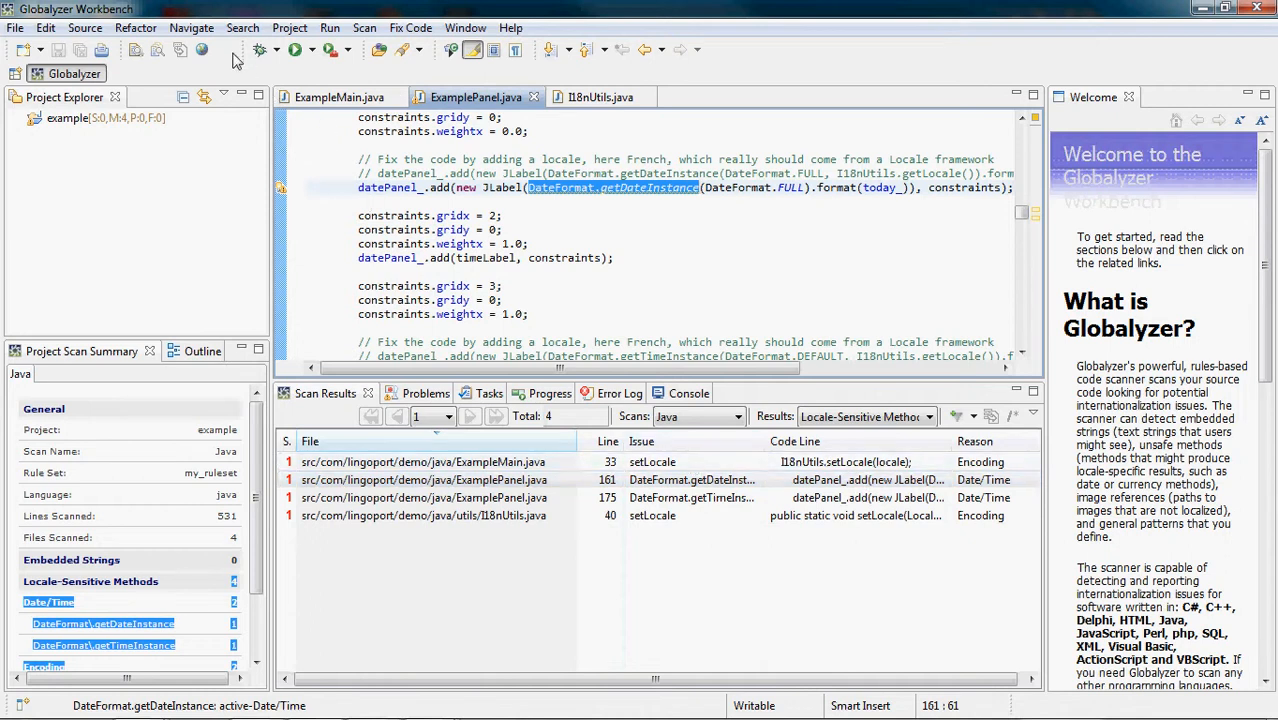
- Start Generate Globalyzer Report from the Project menu, keeping Detailed Report - CSV as the type
click(288, 28)
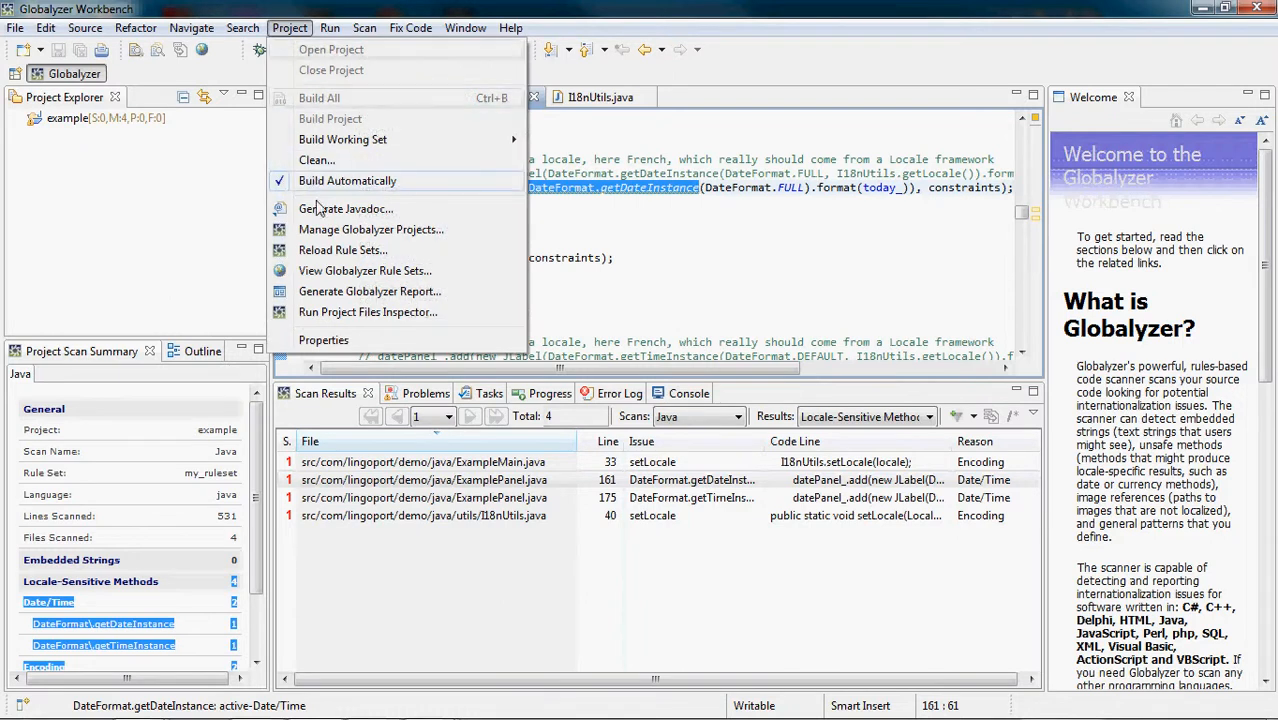
click(335, 292)
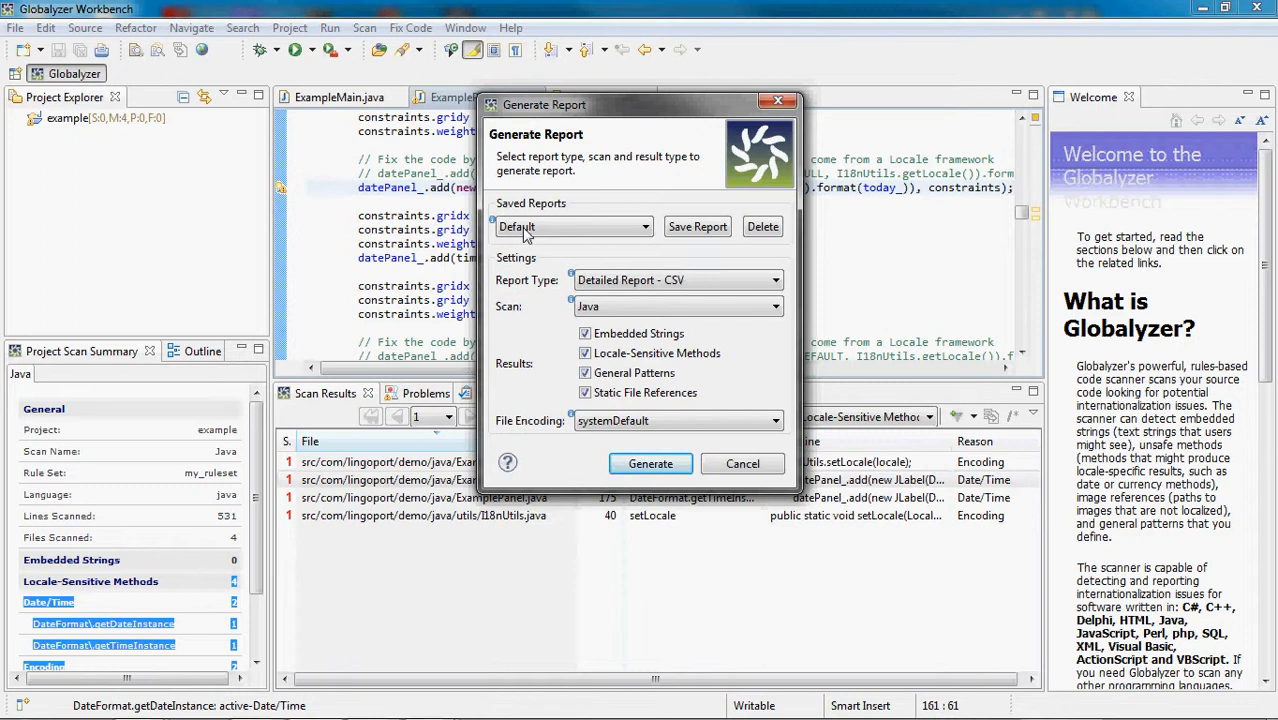
click(680, 280)
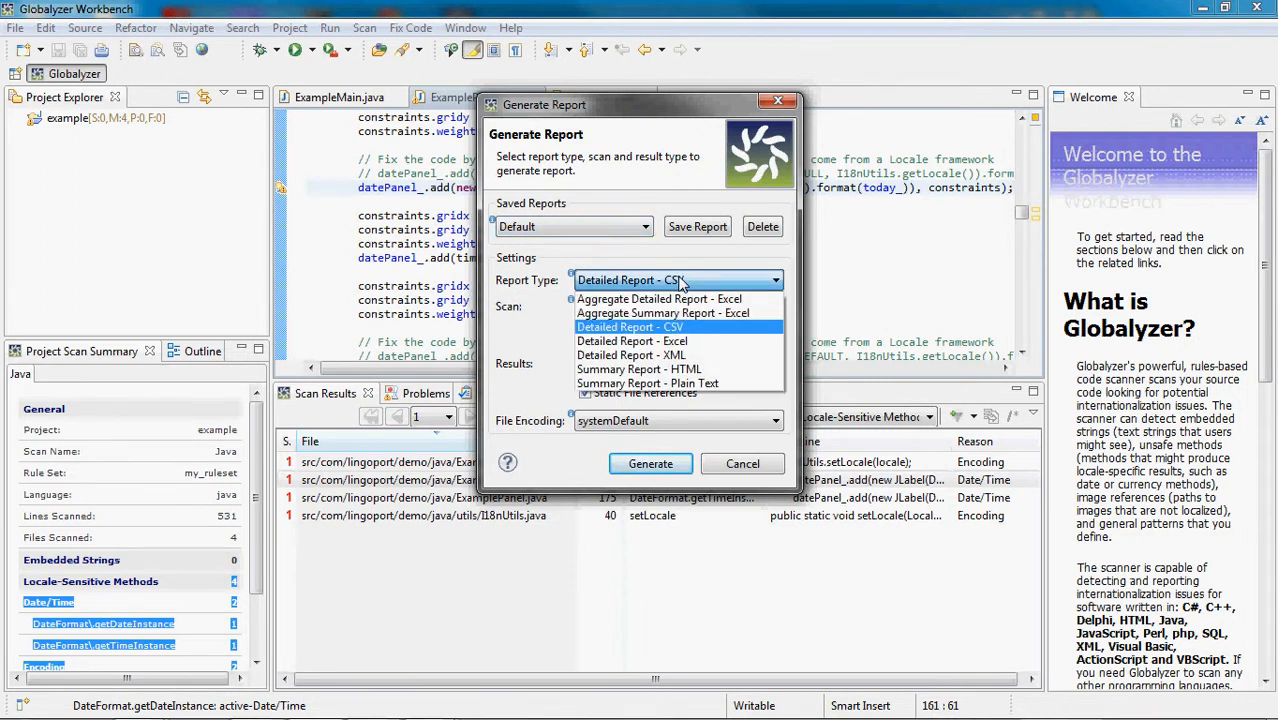
click(681, 283)
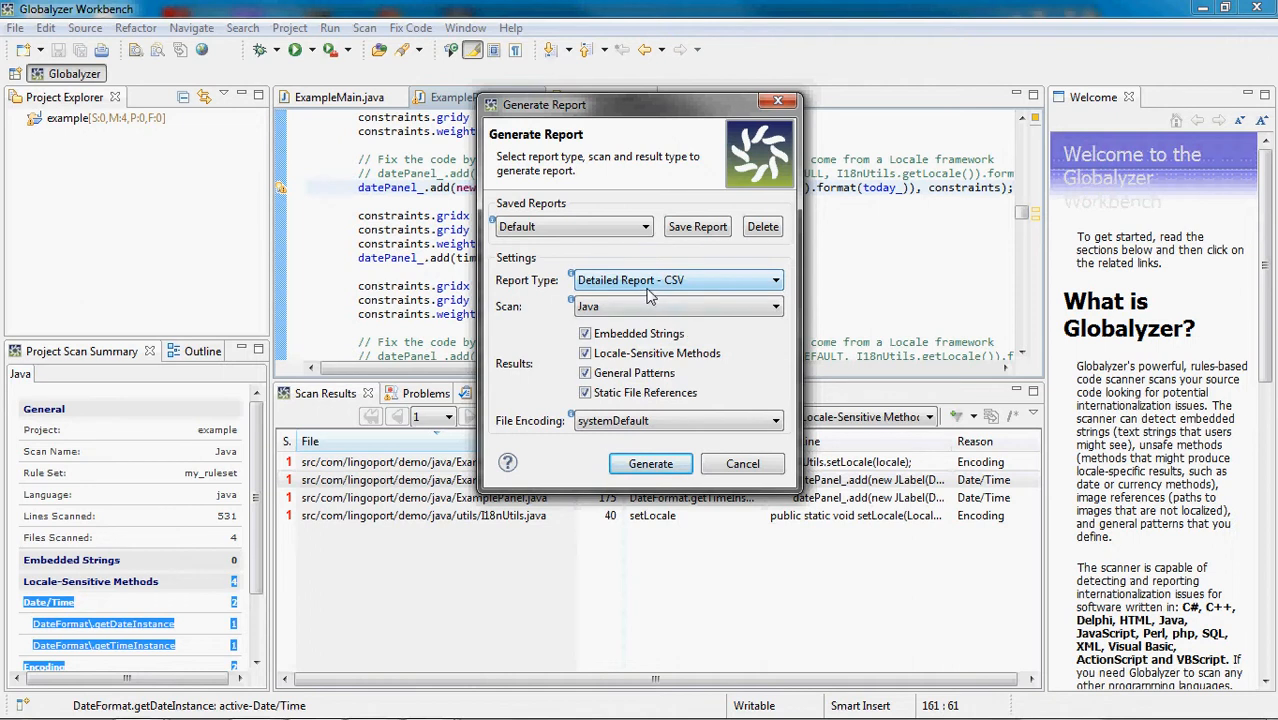
- Generate the report as Java_detailed_report.csv, replacing the existing file
click(651, 463)
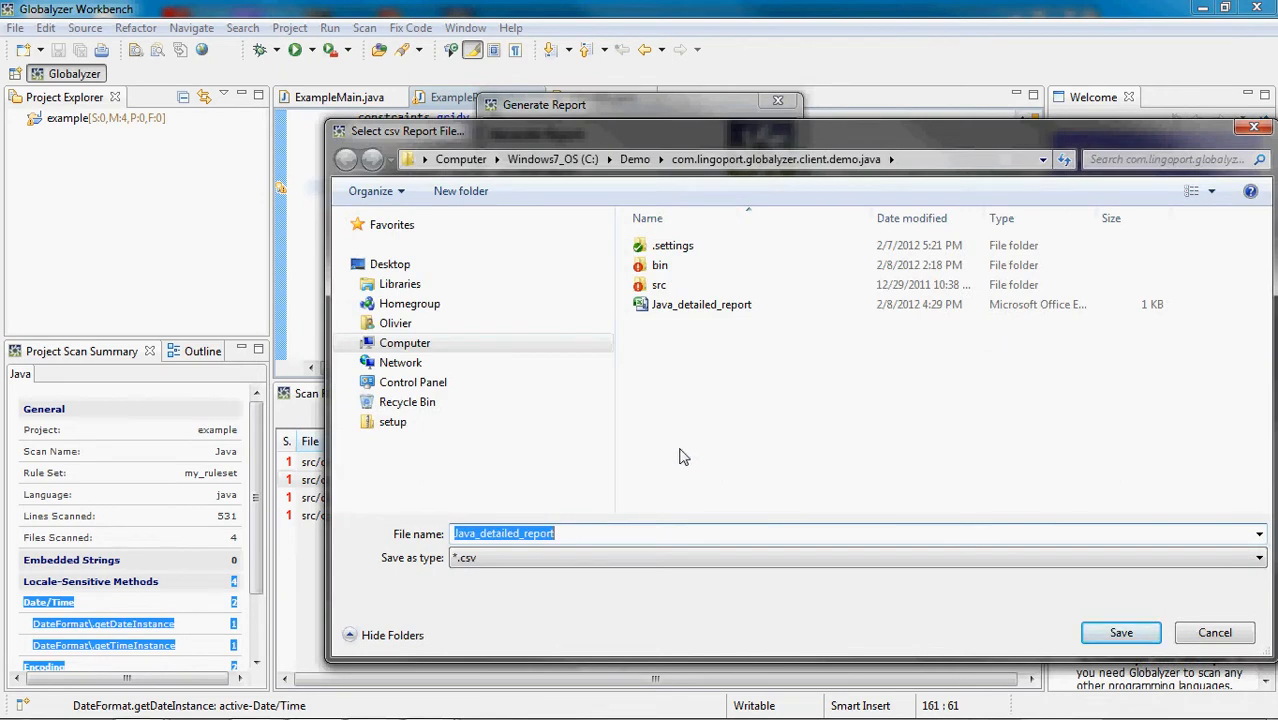
click(1120, 633)
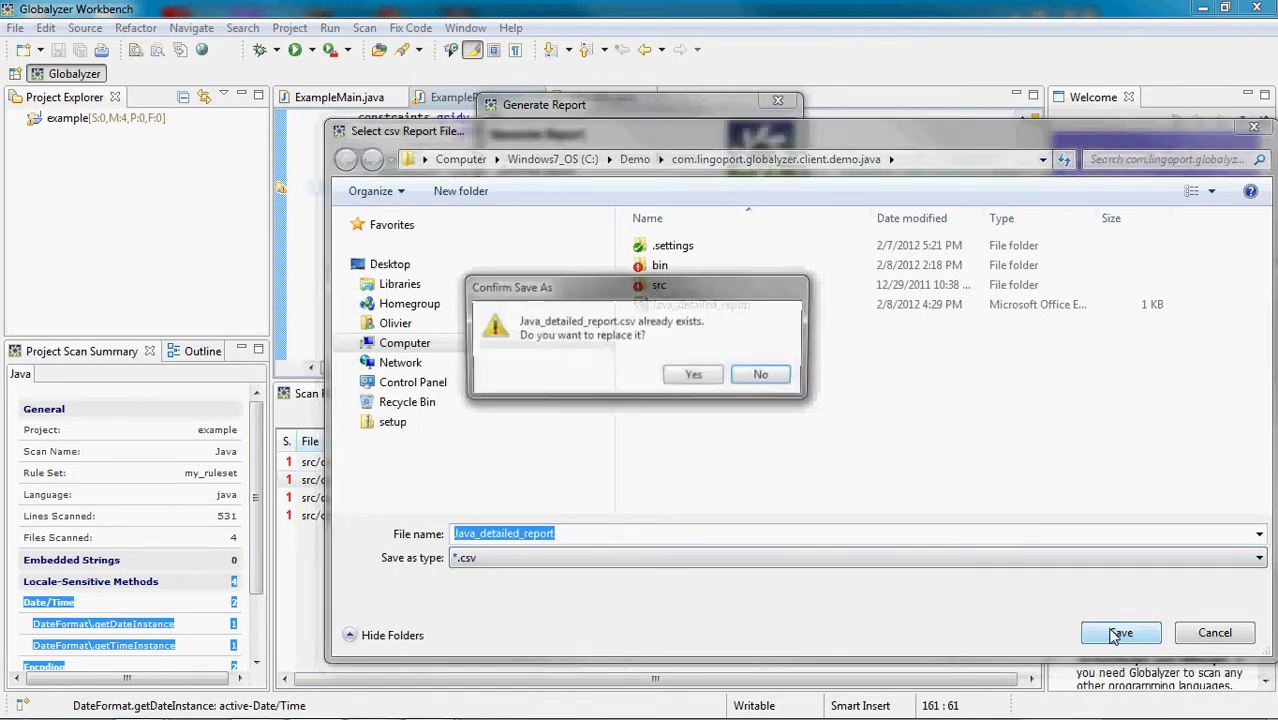
click(695, 376)
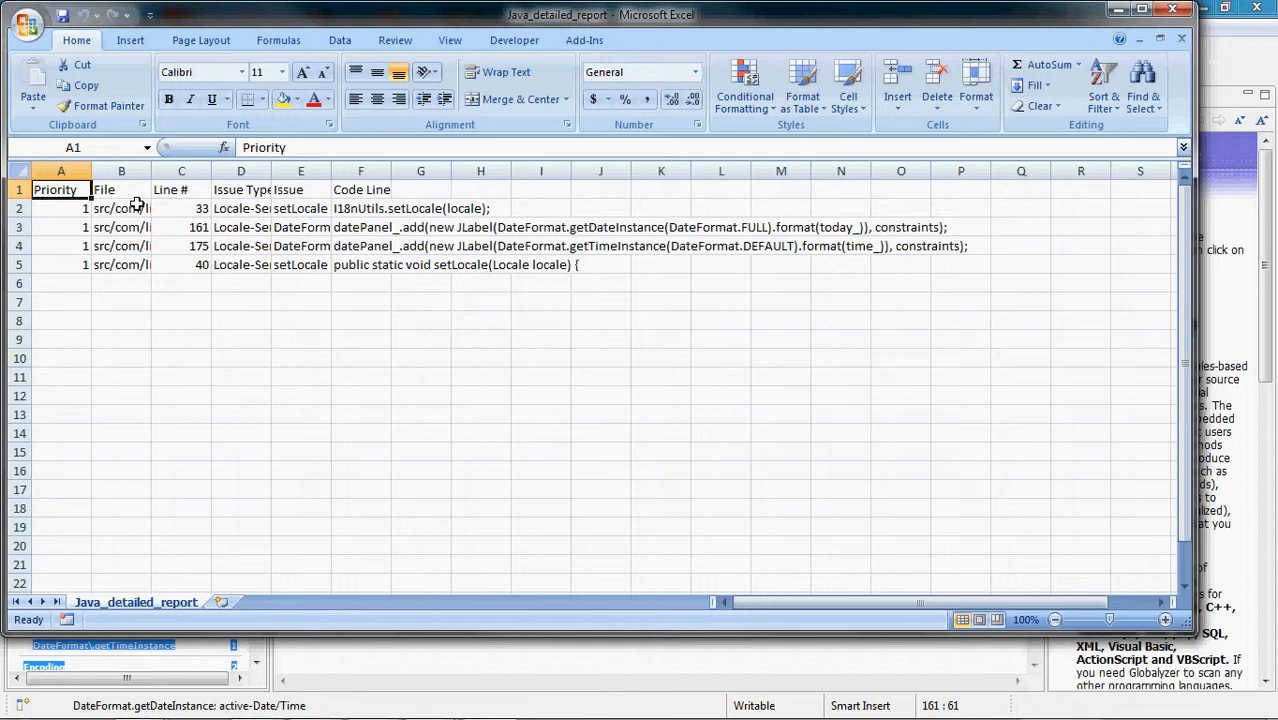
- Widen the Priority column and review the file path, line, issue type and code cells in rows 2–3
drag(91, 170, 237, 170)
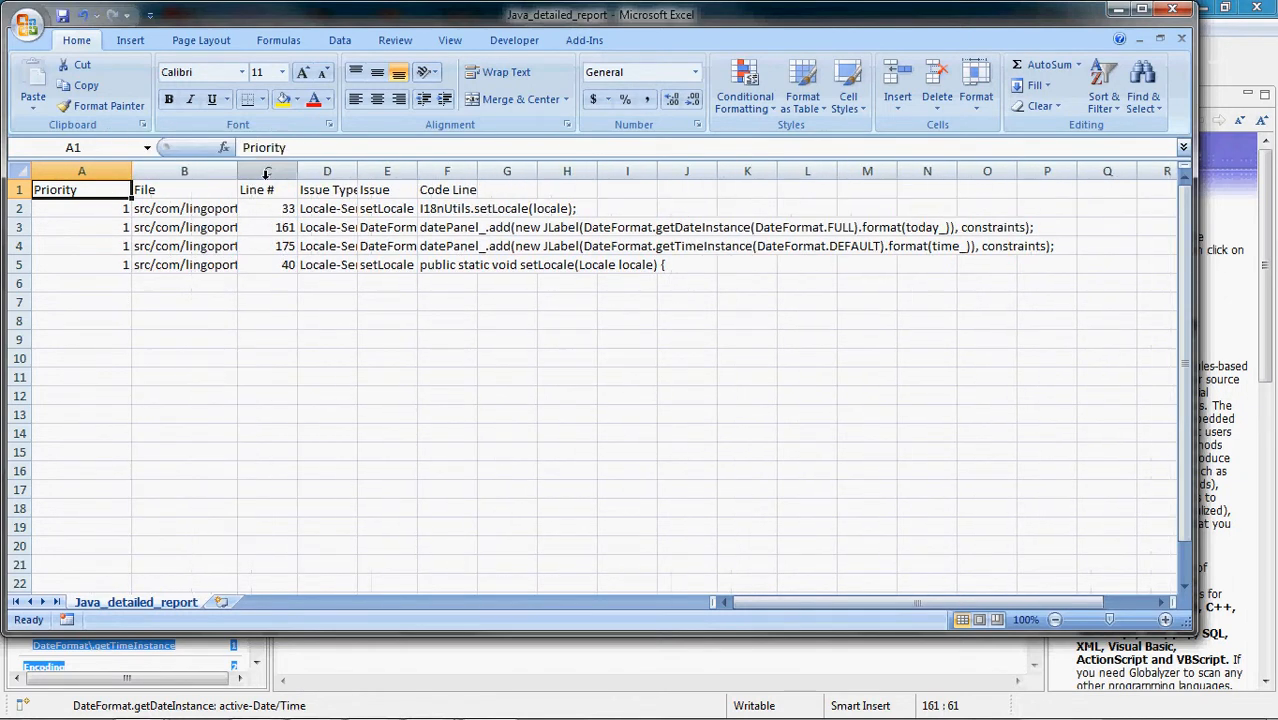
click(210, 216)
click(280, 212)
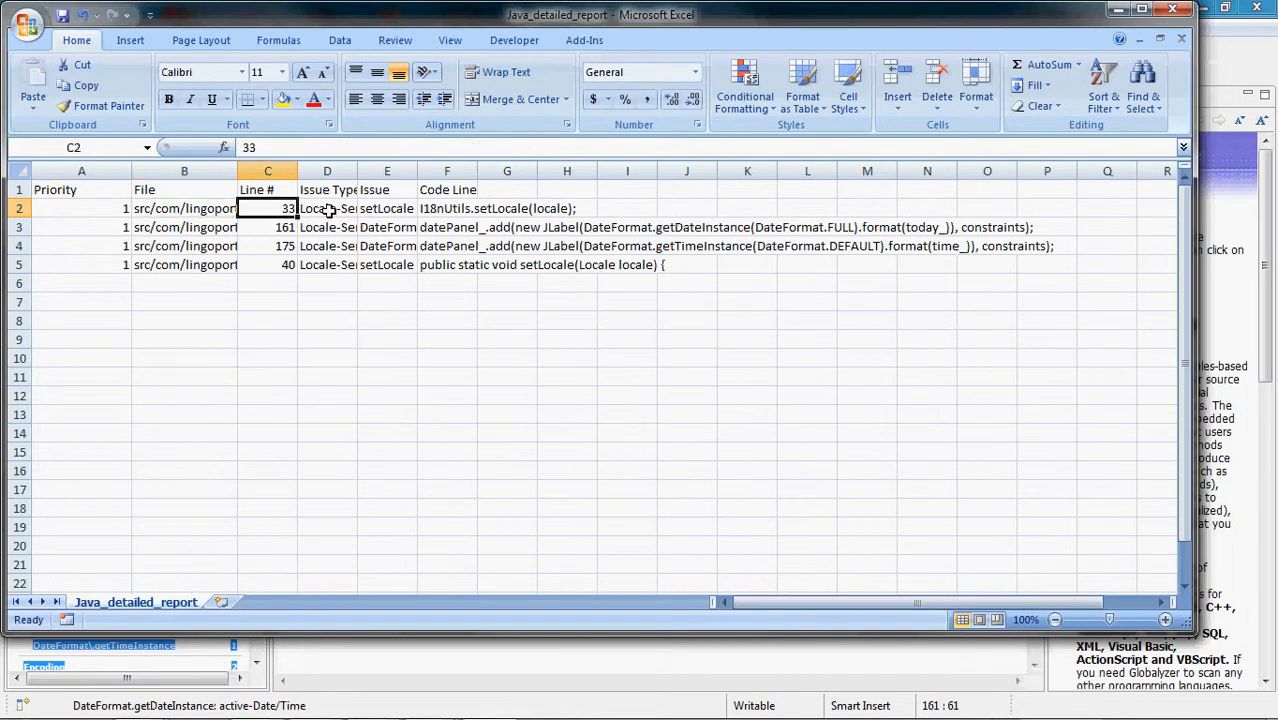
click(329, 209)
click(395, 214)
click(436, 222)
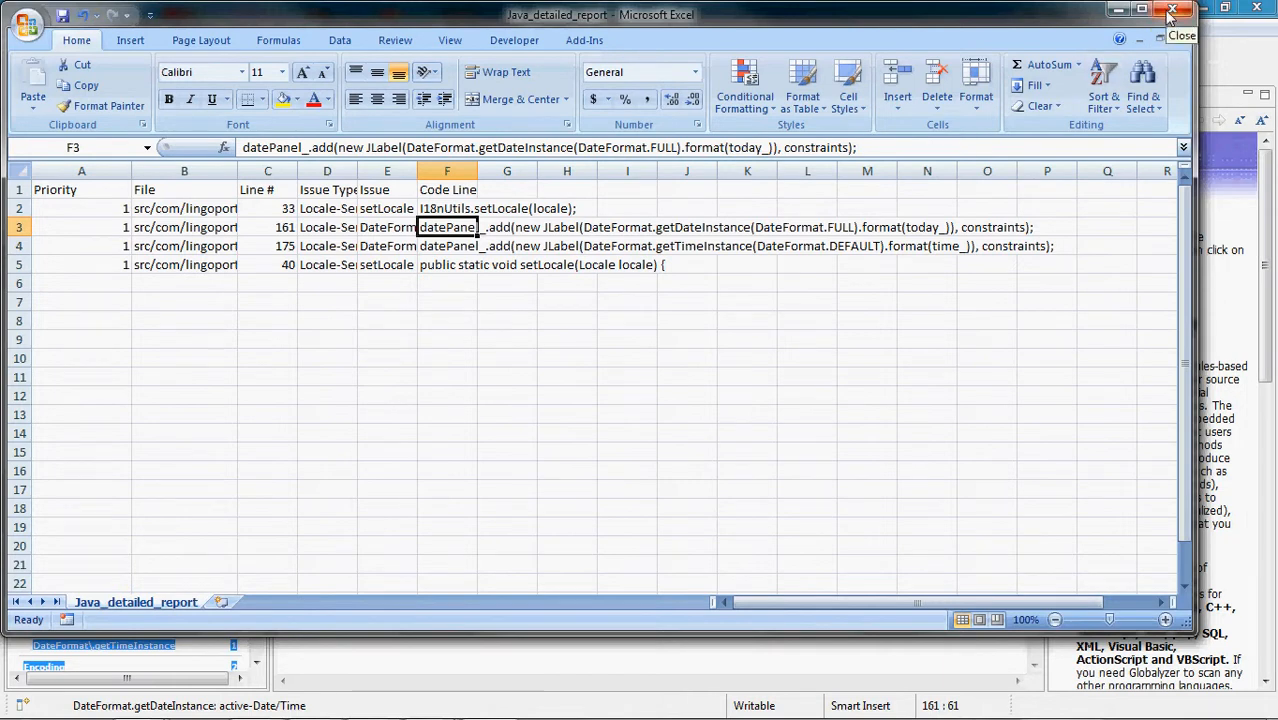
- Close the report in Excel without saving changes
click(1172, 14)
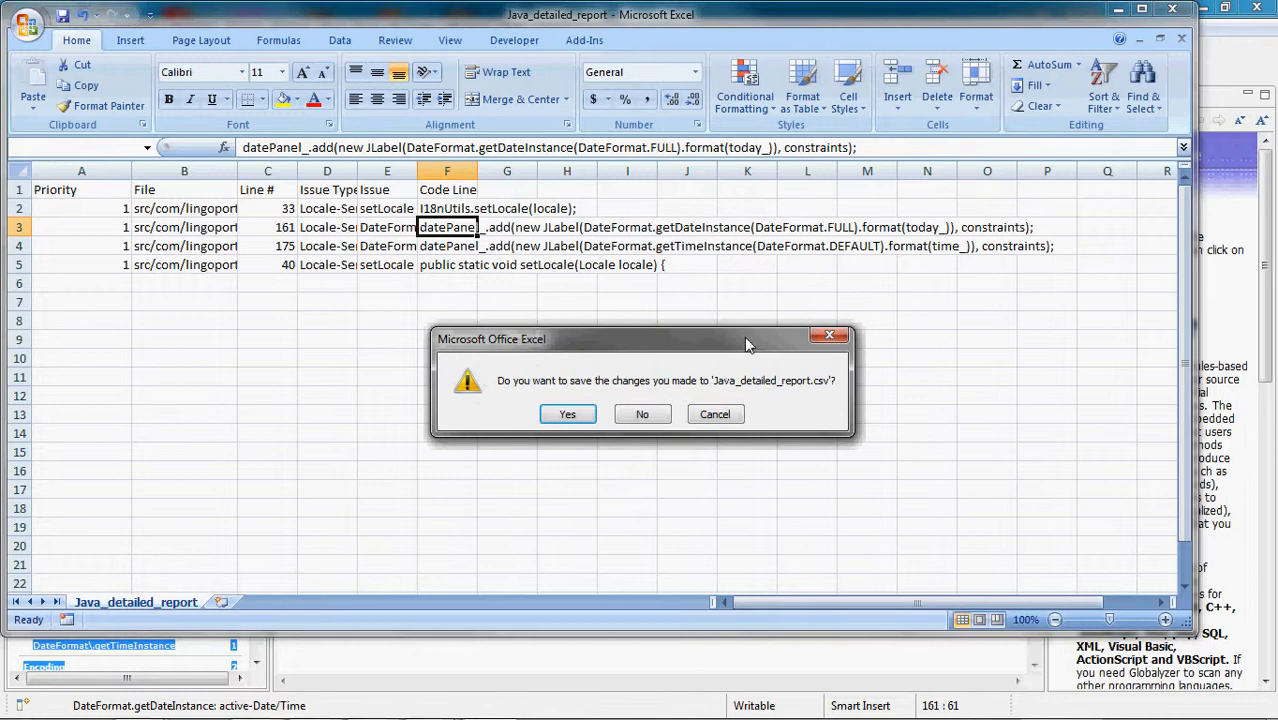
click(642, 414)
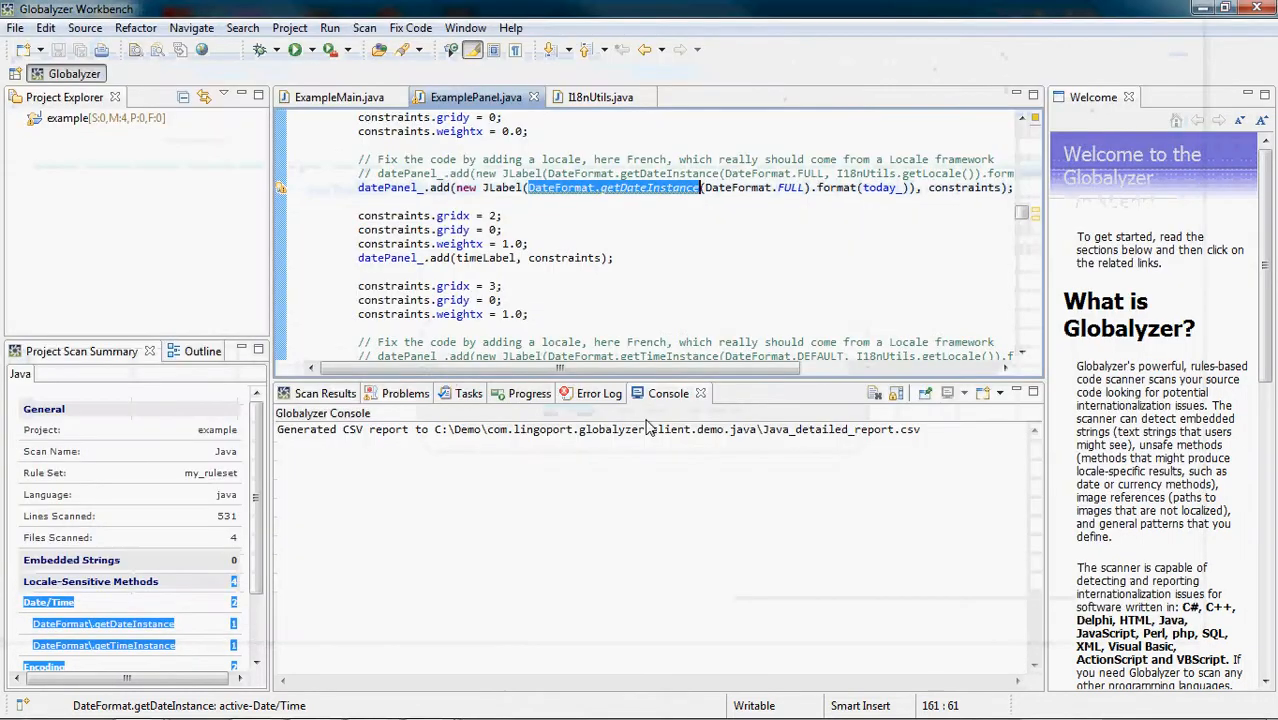